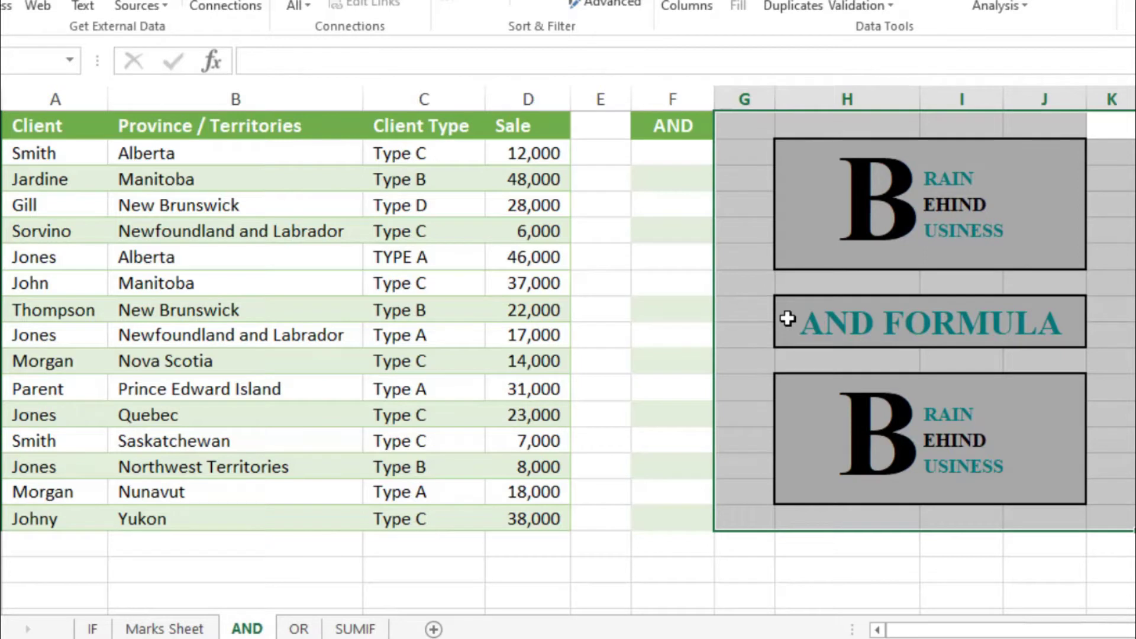
Step: Review the AND FORMULA title and the Client, Province / Territories, Client Type and Sale columns
{"action": "left_click", "coordinate": [787, 318]}
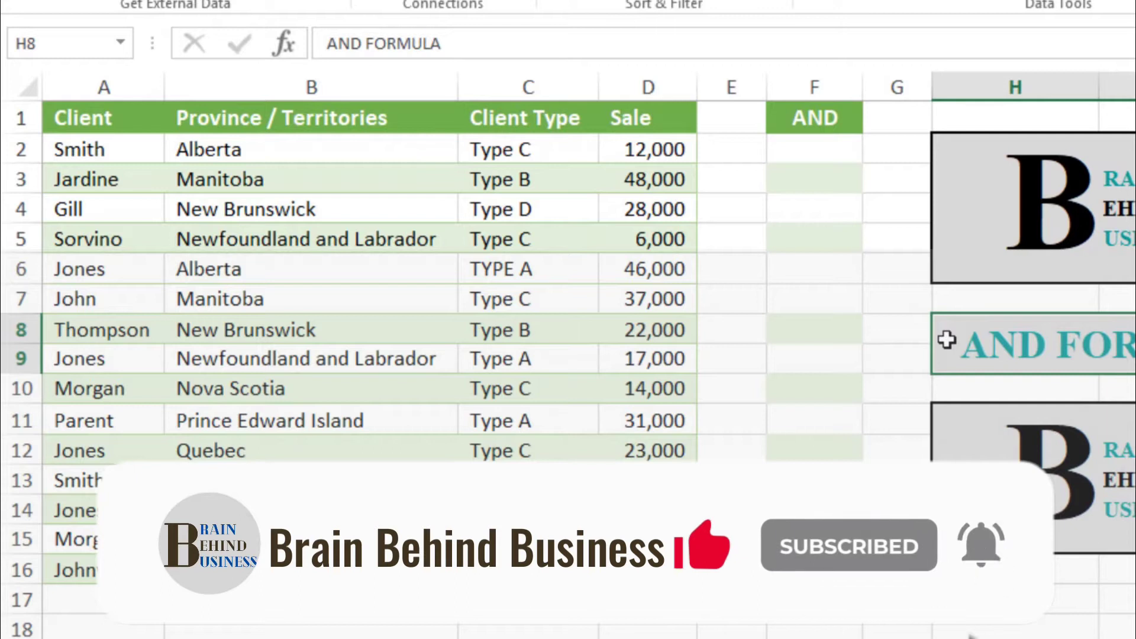
{"action": "left_click", "coordinate": [90, 80]}
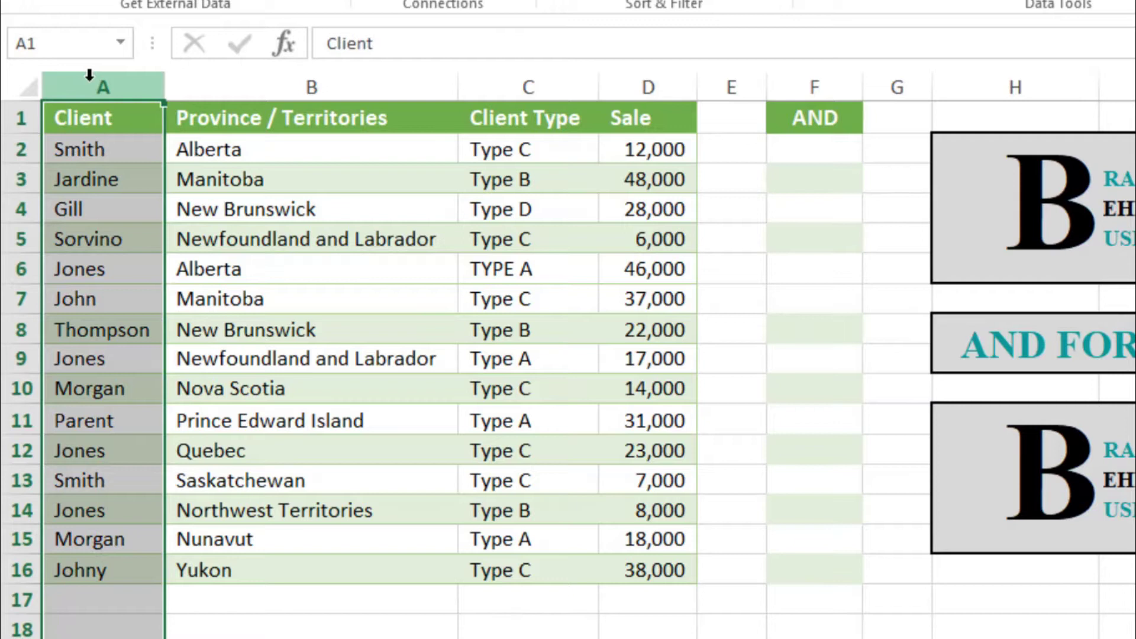
{"action": "left_click", "coordinate": [210, 84]}
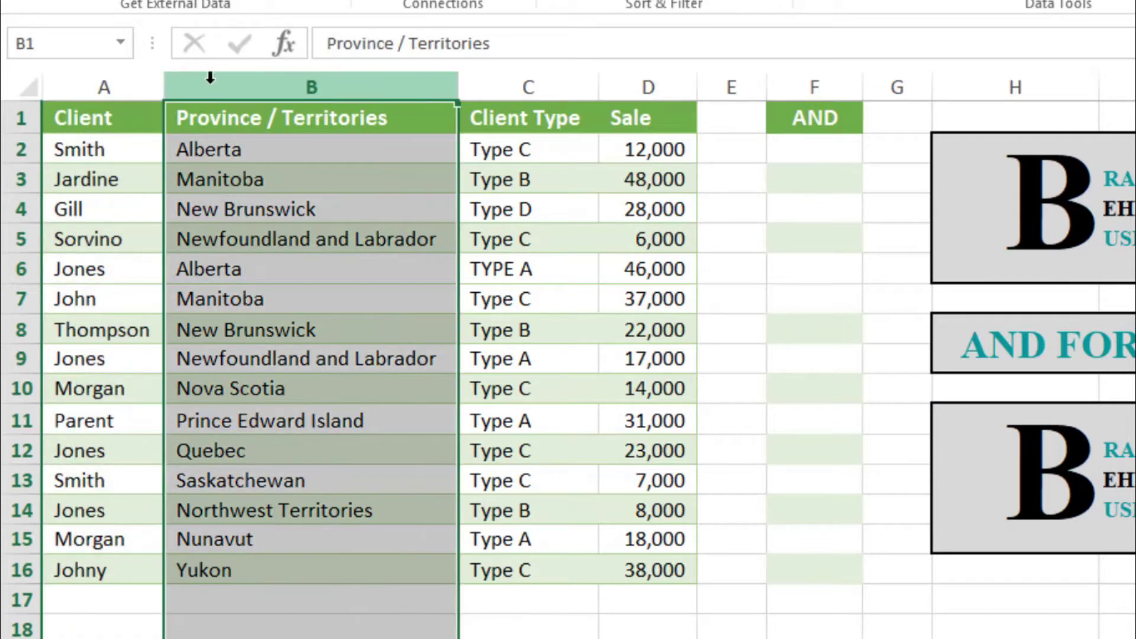
{"action": "left_click", "coordinate": [506, 89]}
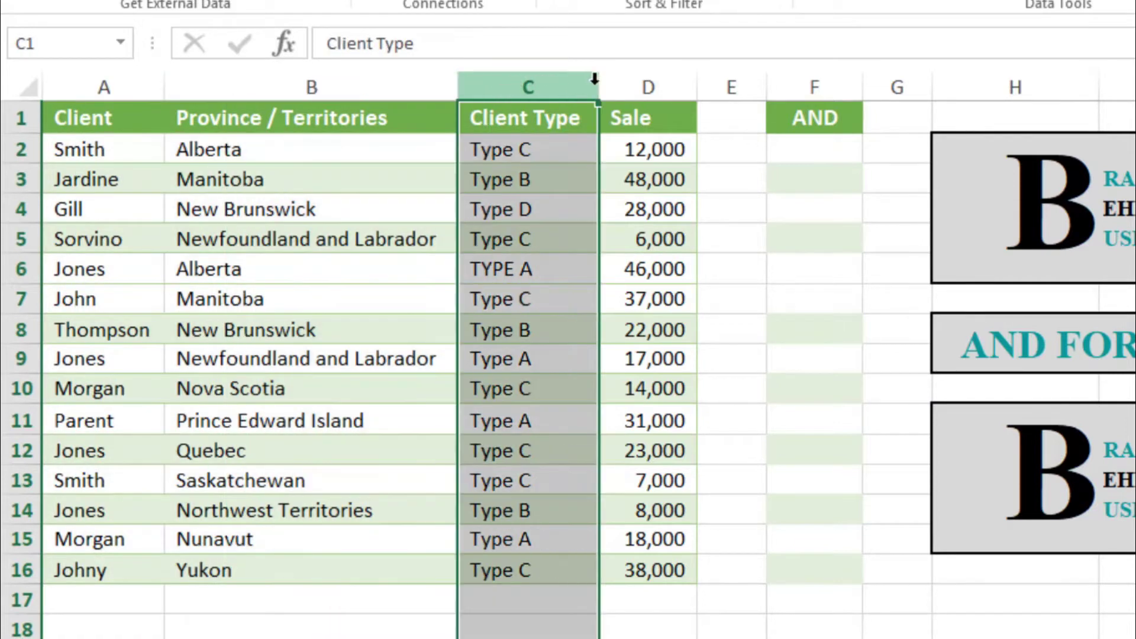
{"action": "left_click", "coordinate": [647, 82]}
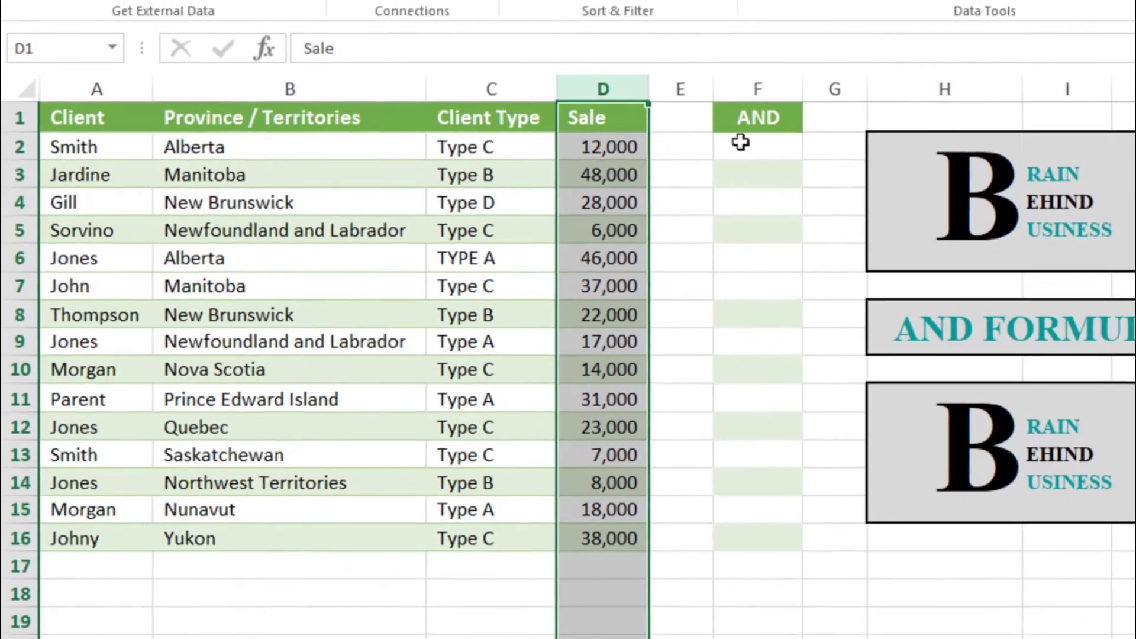
Step: Begin the formula =AND(C2="type a", in cell F2
{"action": "left_click", "coordinate": [796, 145]}
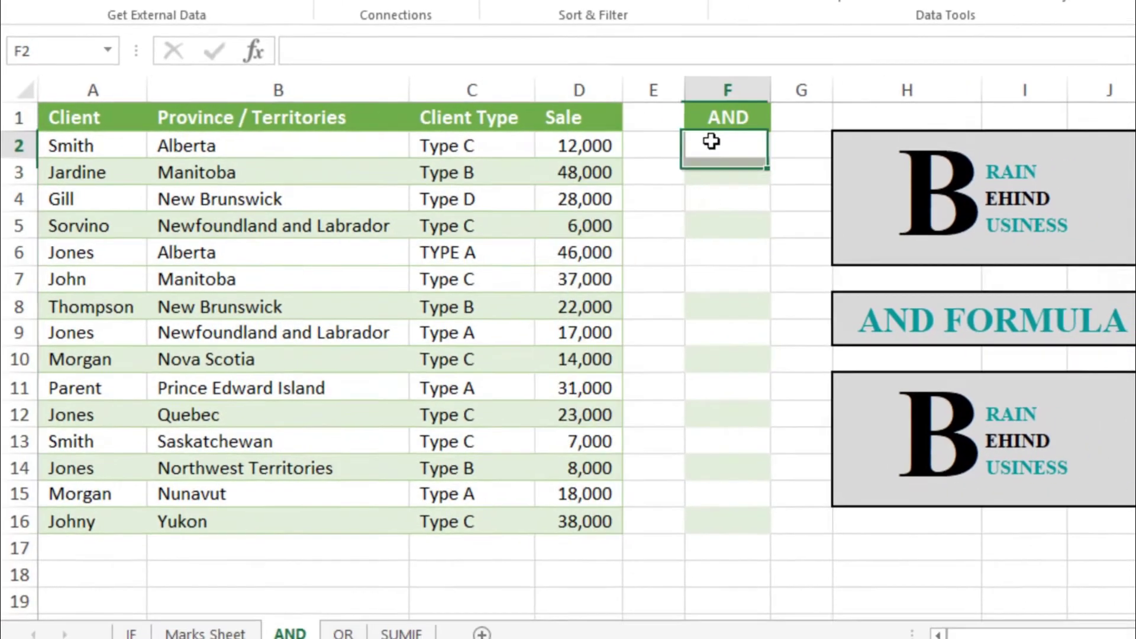
{"action": "type", "text": "="}
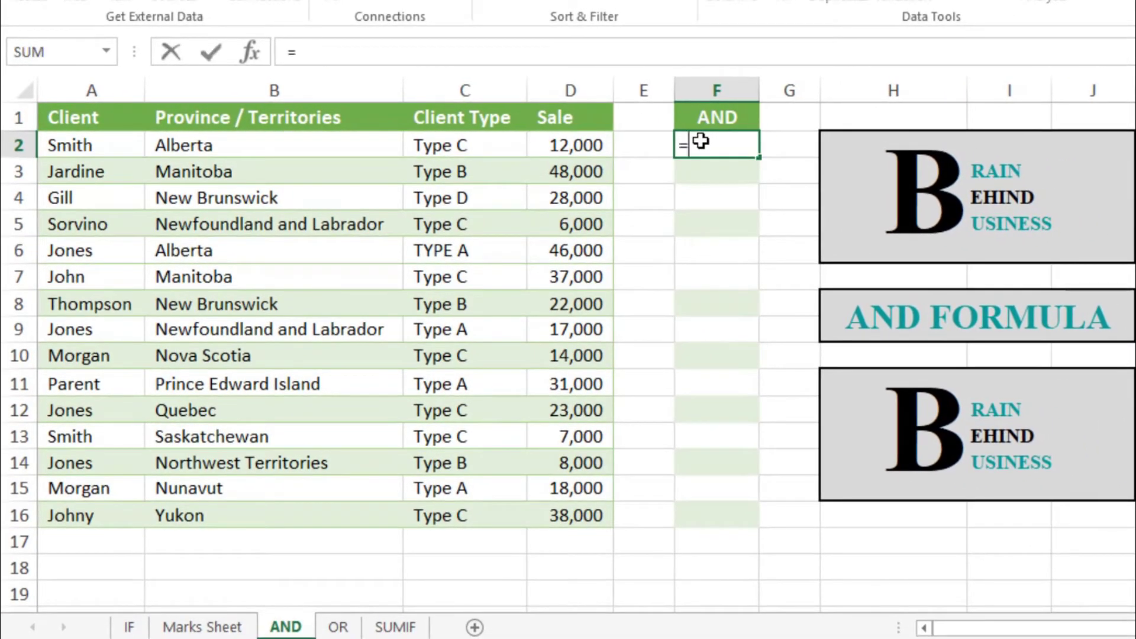
{"action": "type", "text": "and"}
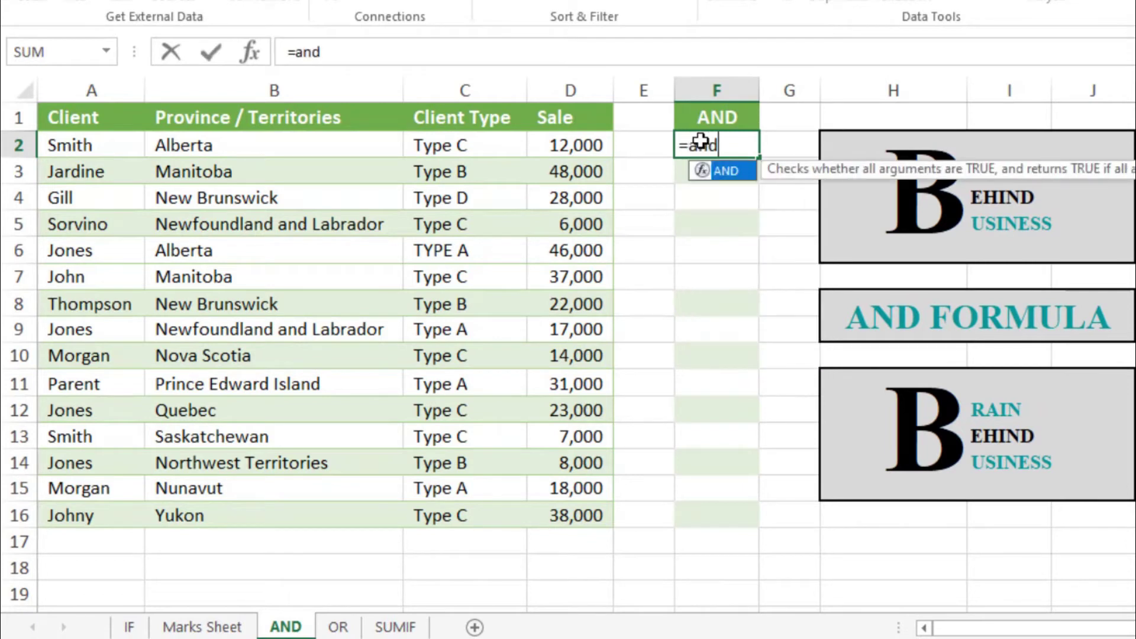
{"action": "key", "text": "Tab"}
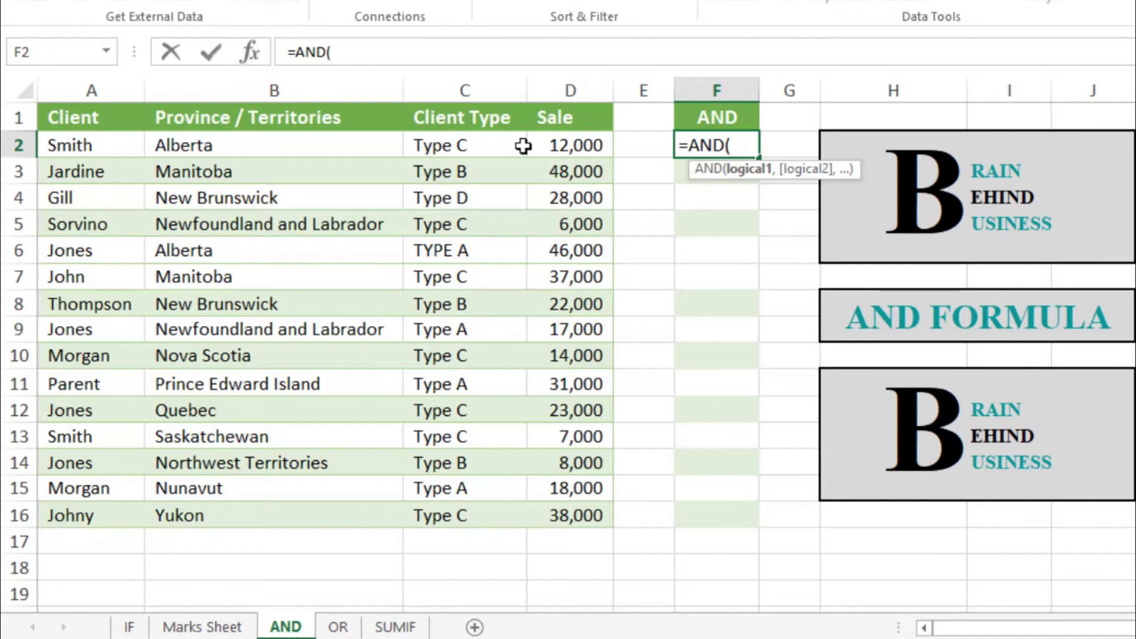
{"action": "left_click", "coordinate": [505, 144]}
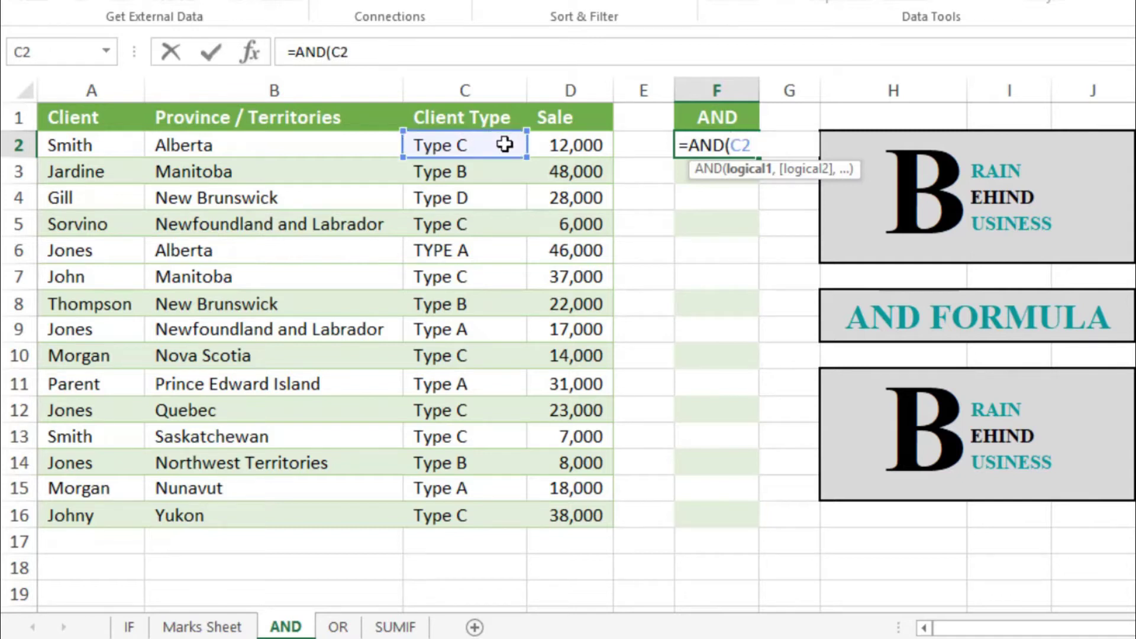
{"action": "type", "text": "=\"type "}
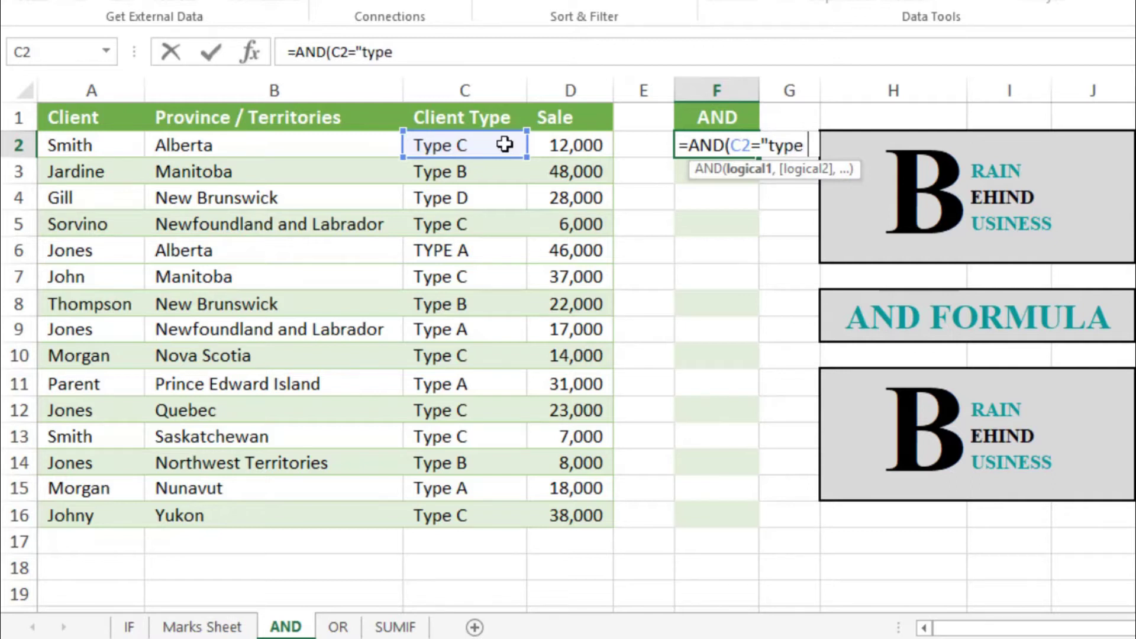
{"action": "type", "text": "a\""}
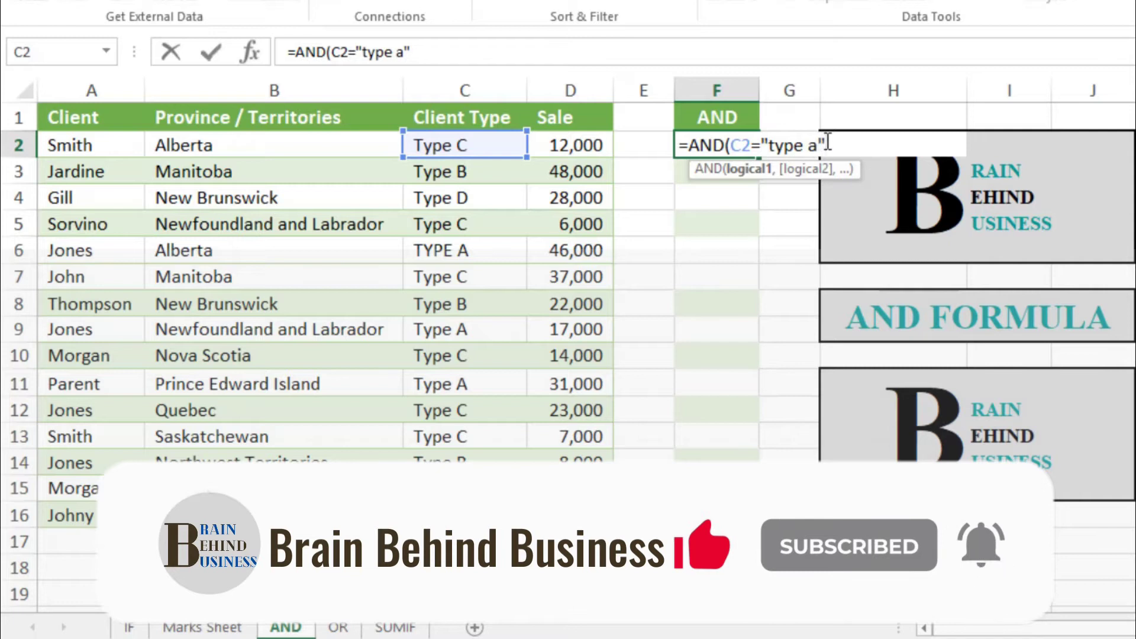
{"action": "type", "text": ","}
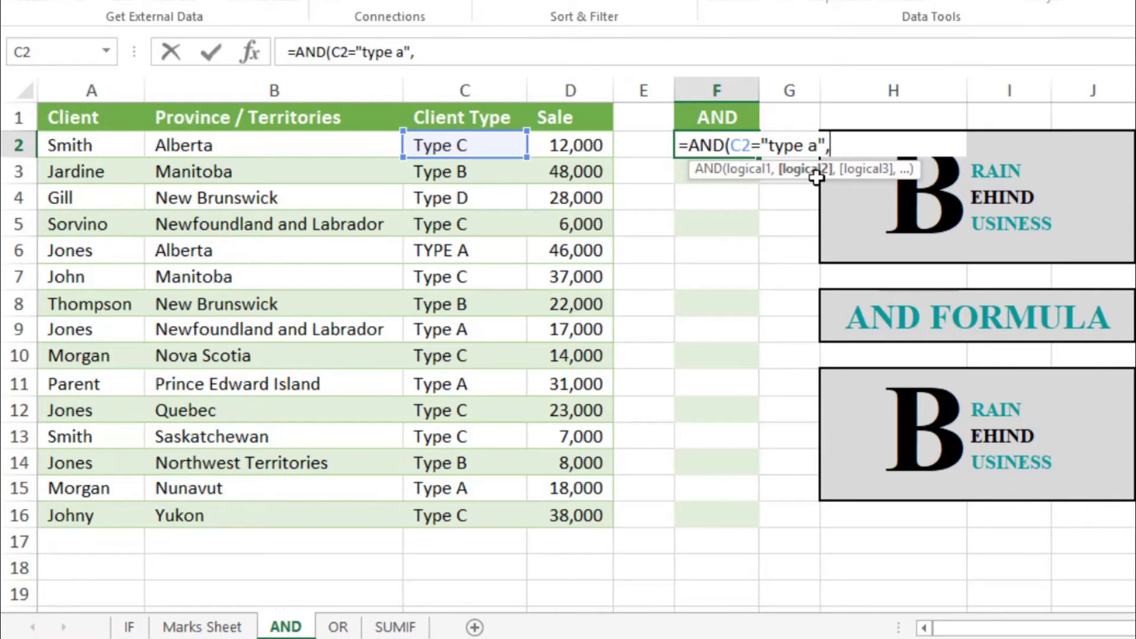
Step: Add D2>=30000 as the second condition and commit the formula, which returns FALSE
{"action": "left_click", "coordinate": [597, 137]}
{"action": "type", "text": ">"}
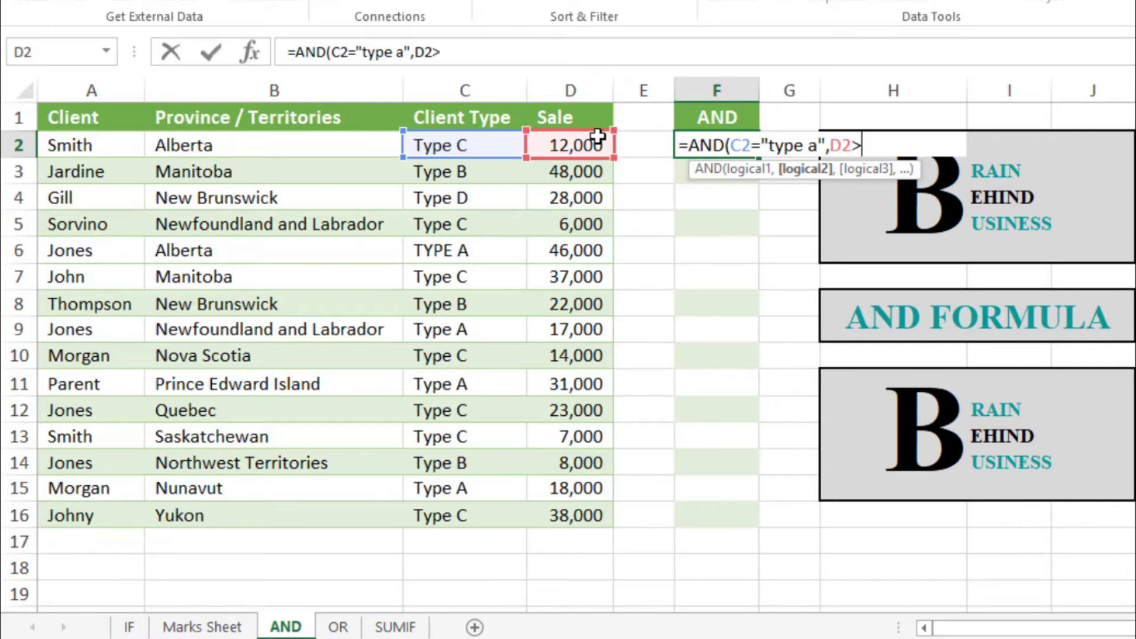
{"action": "type", "text": "=30000"}
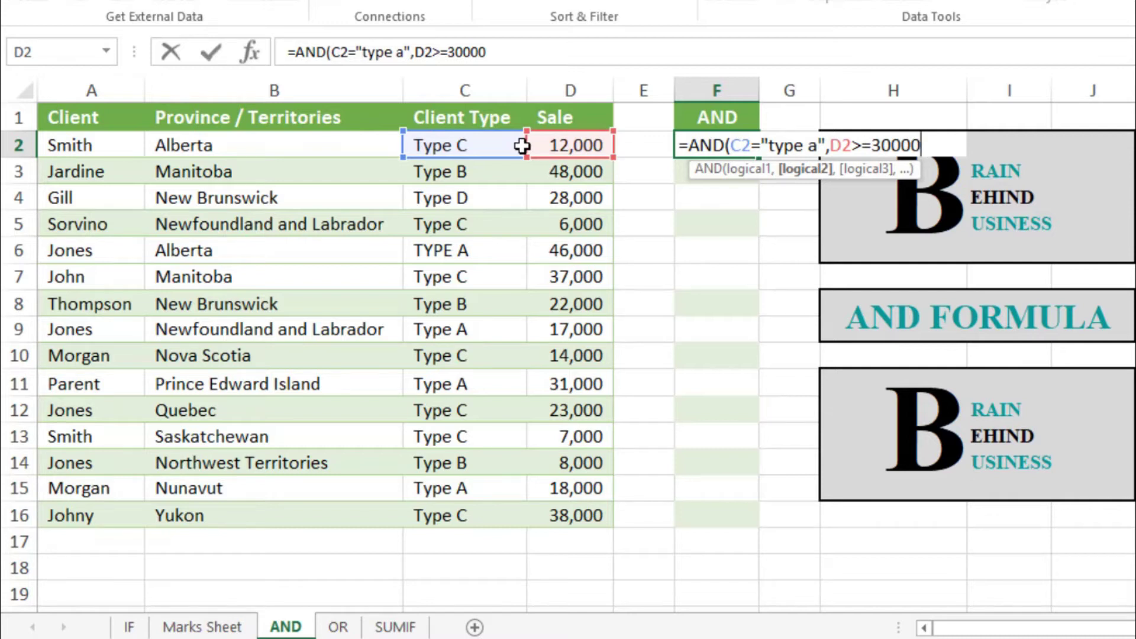
{"action": "key", "text": "Return"}
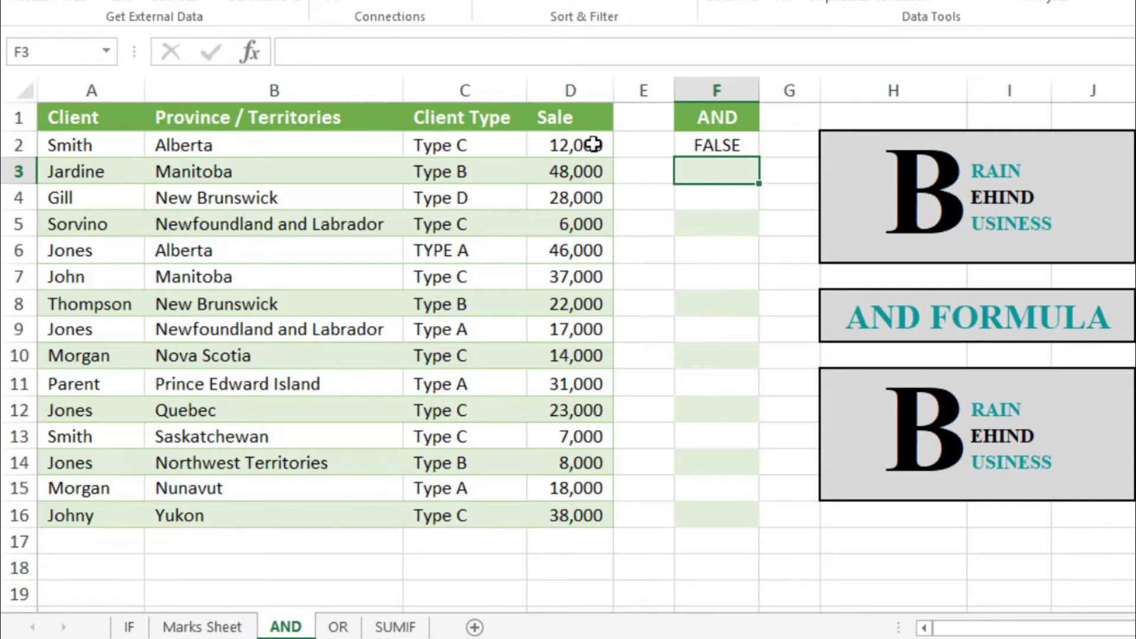
Step: Fill the F2 formula down to F16 and check the TRUE results in F11 and F6
{"action": "left_click", "coordinate": [742, 149]}
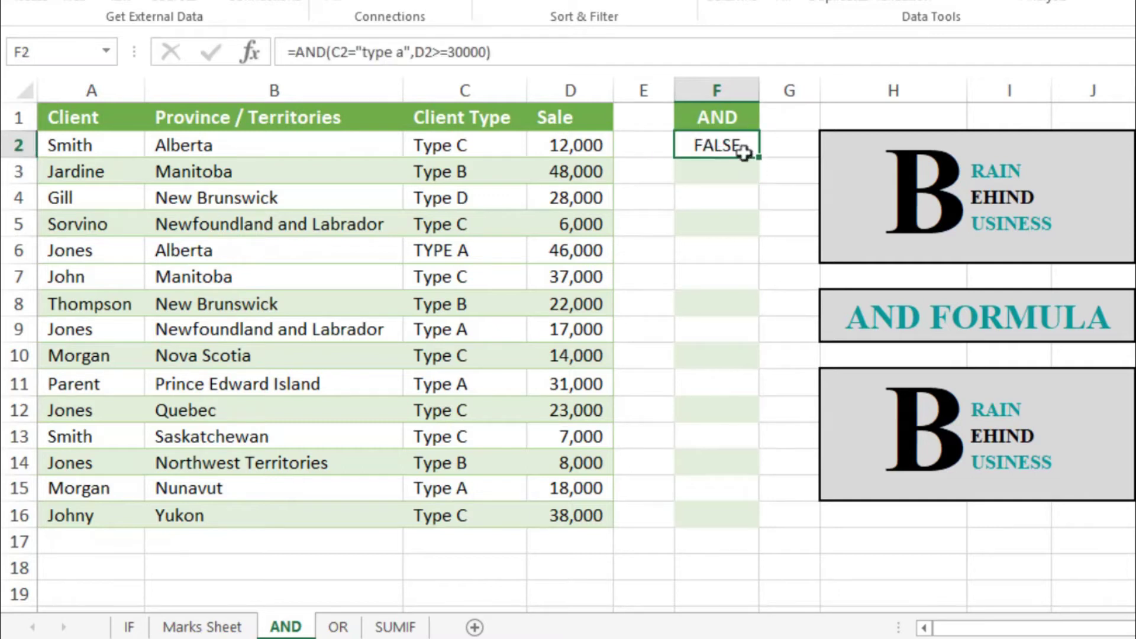
{"action": "left_click_drag", "start_coordinate": [760, 157], "coordinate": [752, 525]}
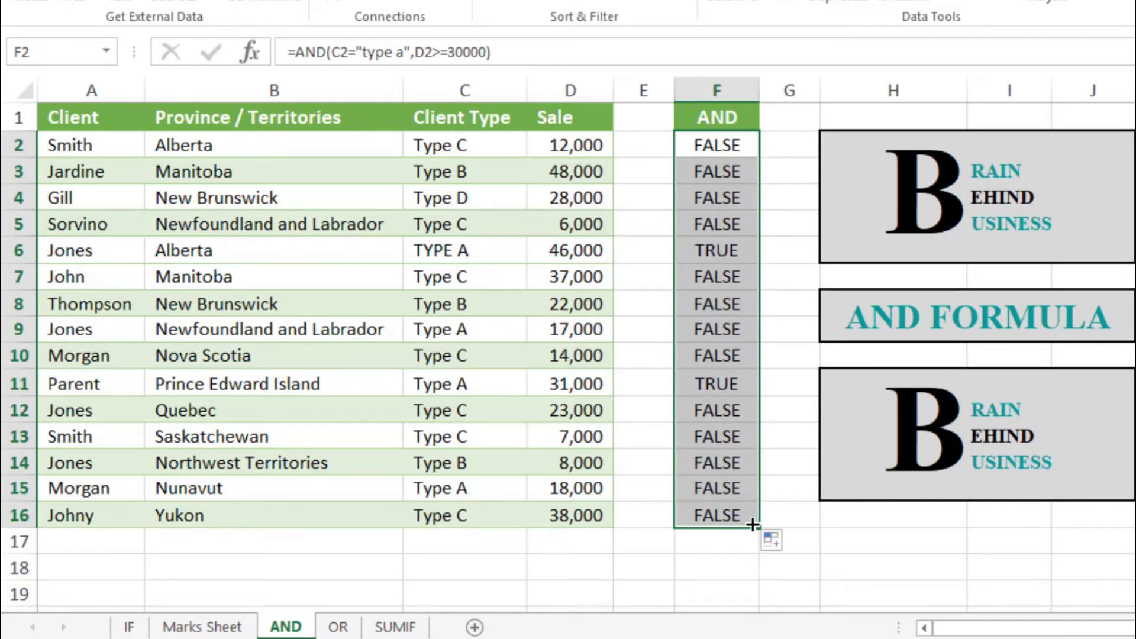
{"action": "left_click", "coordinate": [688, 386]}
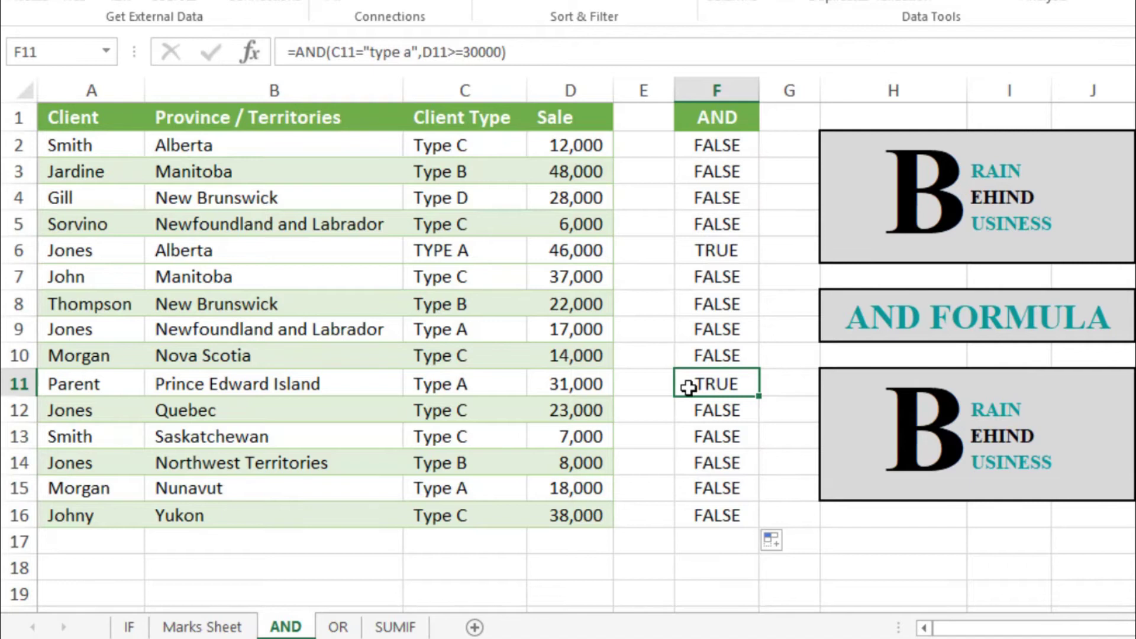
{"action": "left_click", "coordinate": [691, 252]}
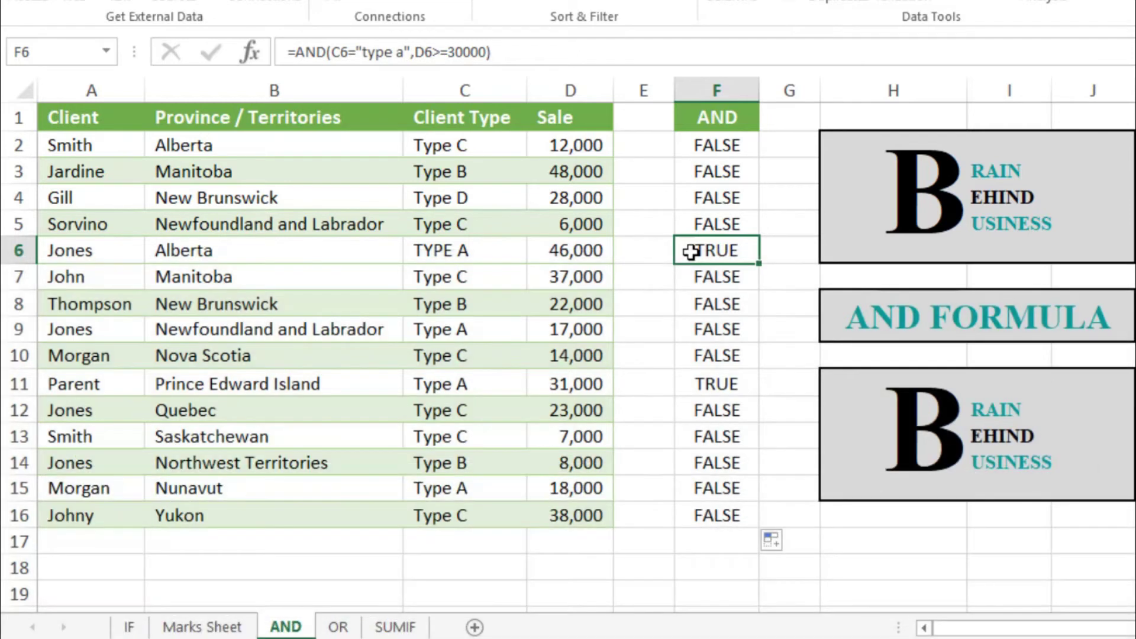
{"action": "left_click", "coordinate": [690, 252]}
{"action": "key", "text": "ctrl+space"}
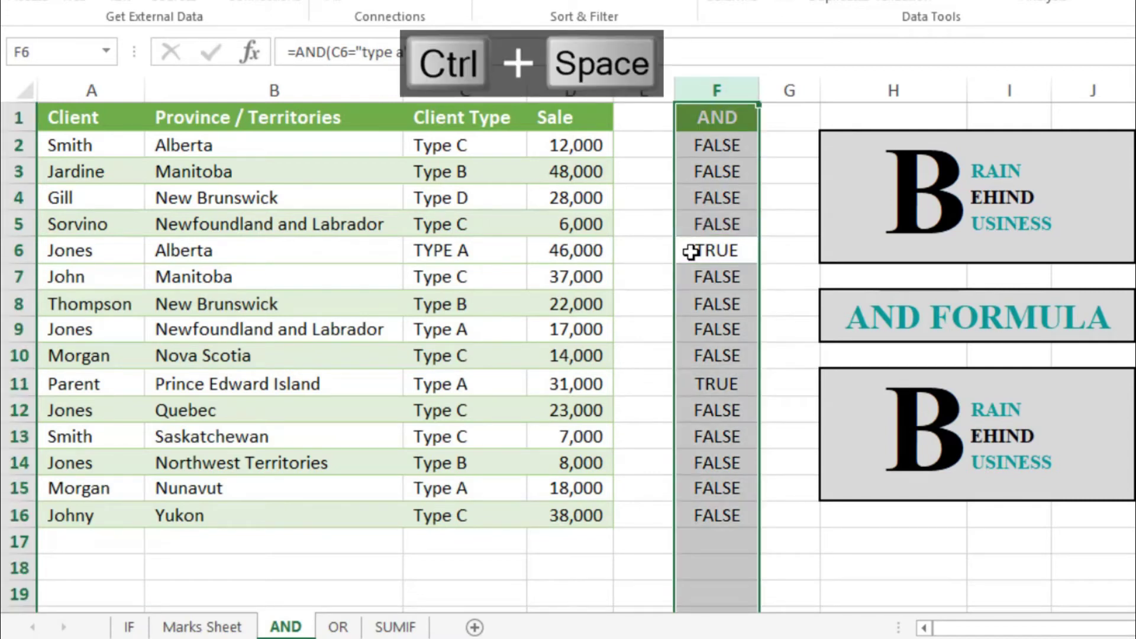
{"action": "key", "text": "ctrl+shift+equal"}
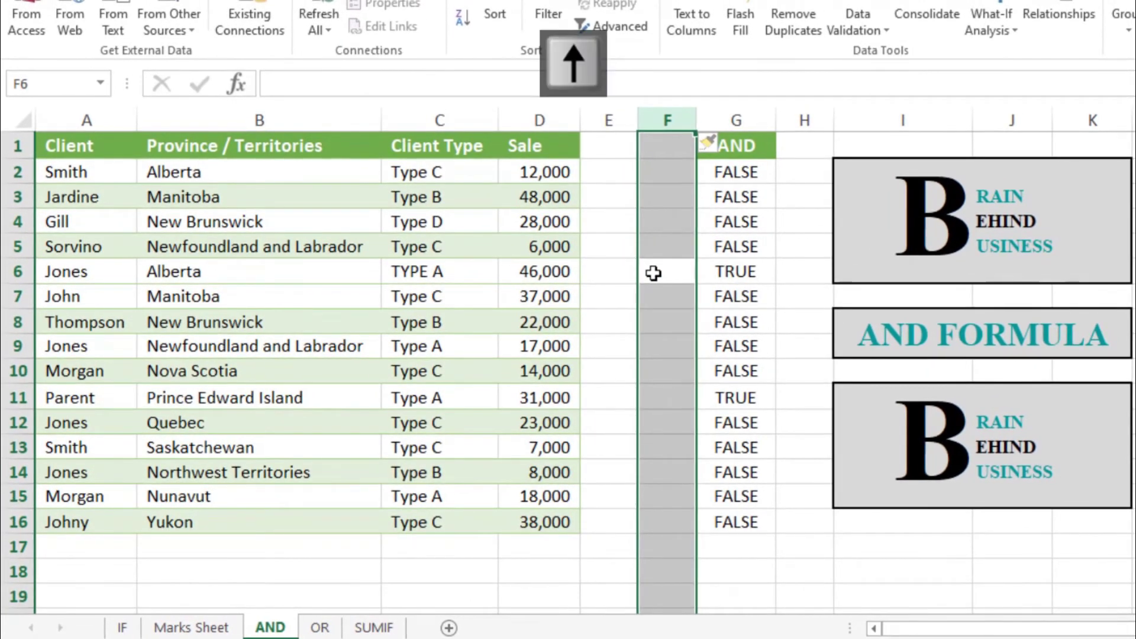
{"action": "key", "text": "Up"}
{"action": "key", "text": "Up"}
{"action": "key", "text": "Up"}
{"action": "key", "text": "Up"}
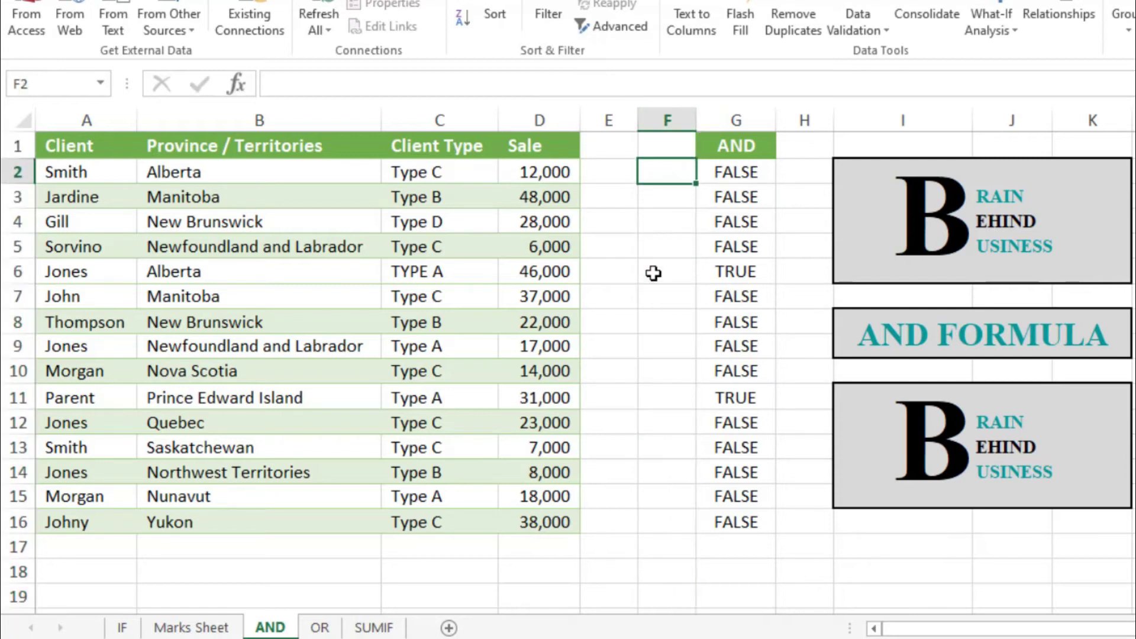
Step: Start a new AND formula in F2 testing B2="alberta" and C2="type a"
{"action": "type", "text": "="}
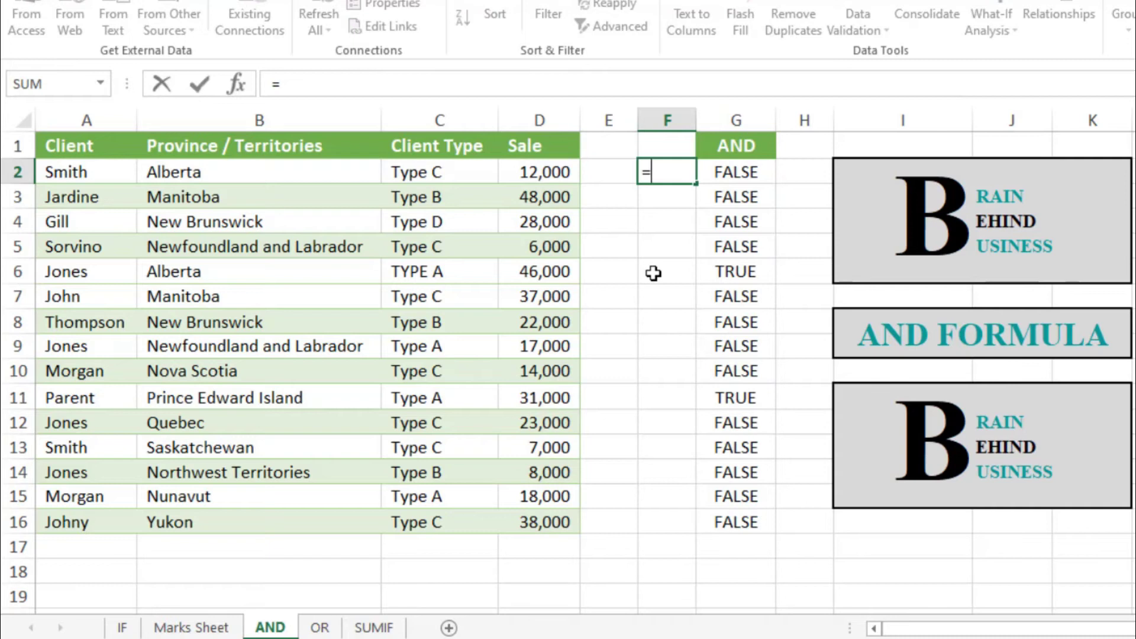
{"action": "type", "text": "and"}
{"action": "key", "text": "Tab"}
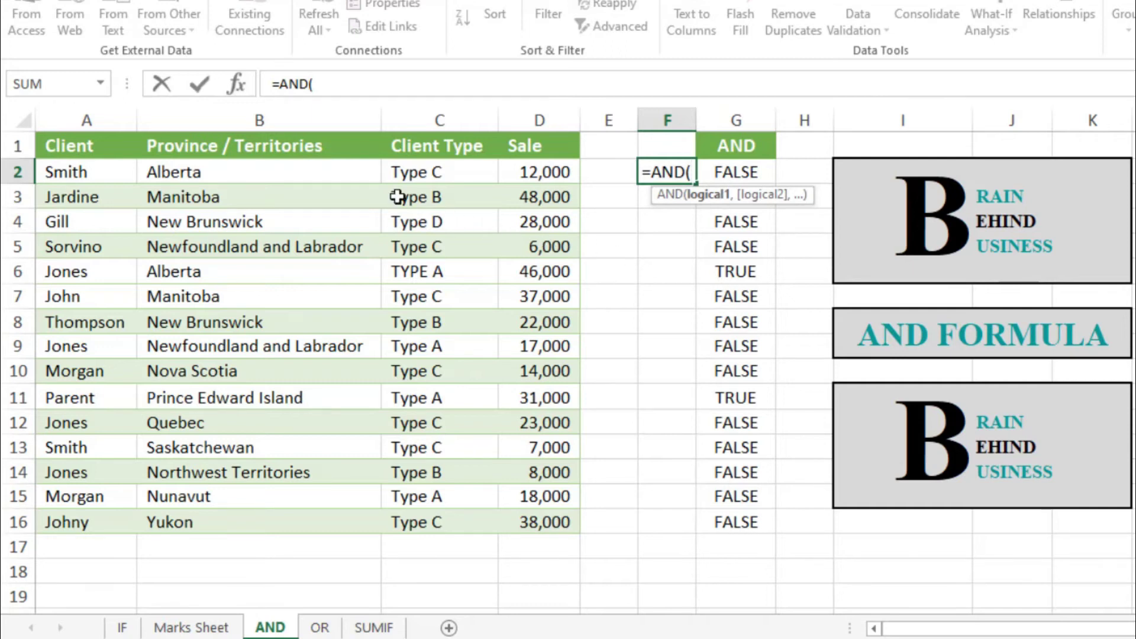
{"action": "left_click", "coordinate": [351, 173]}
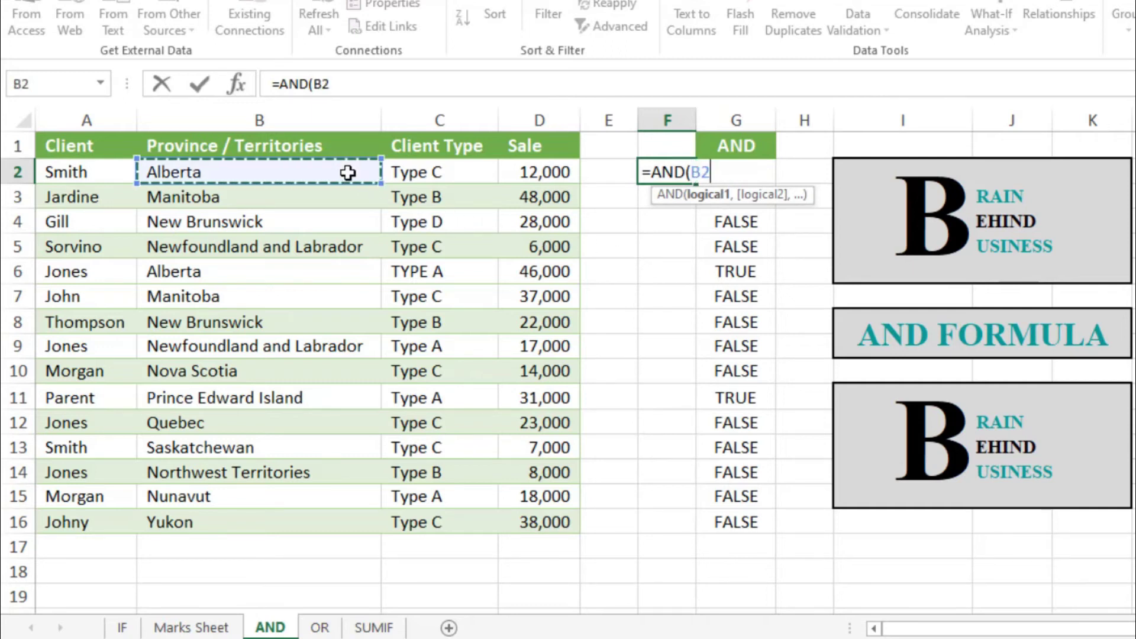
{"action": "type", "text": "="}
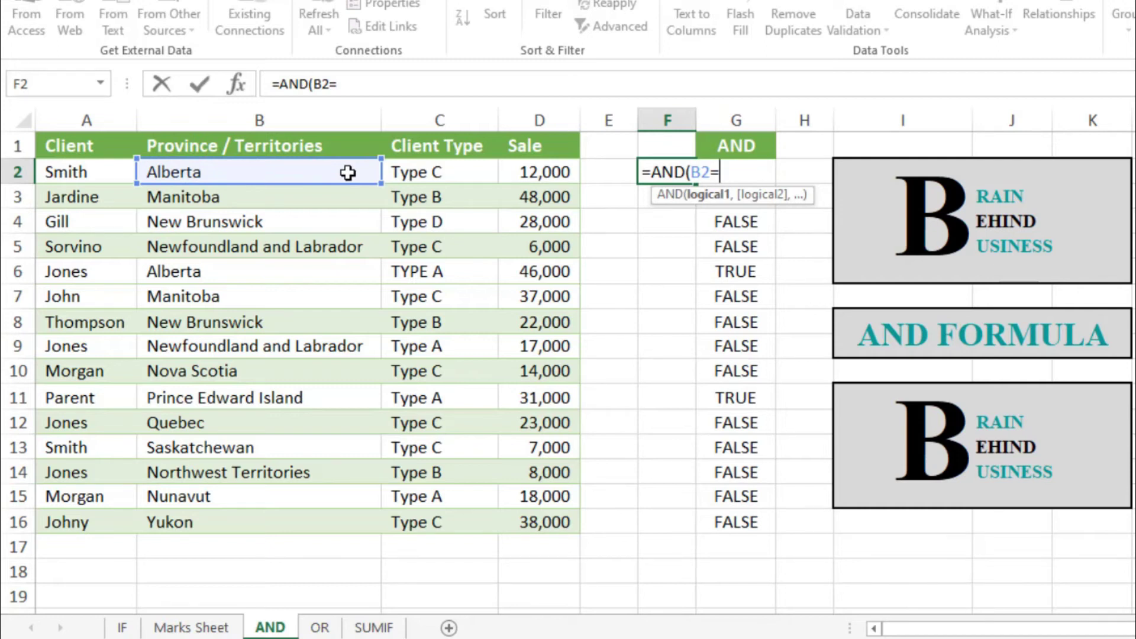
{"action": "type", "text": "\"alberta"}
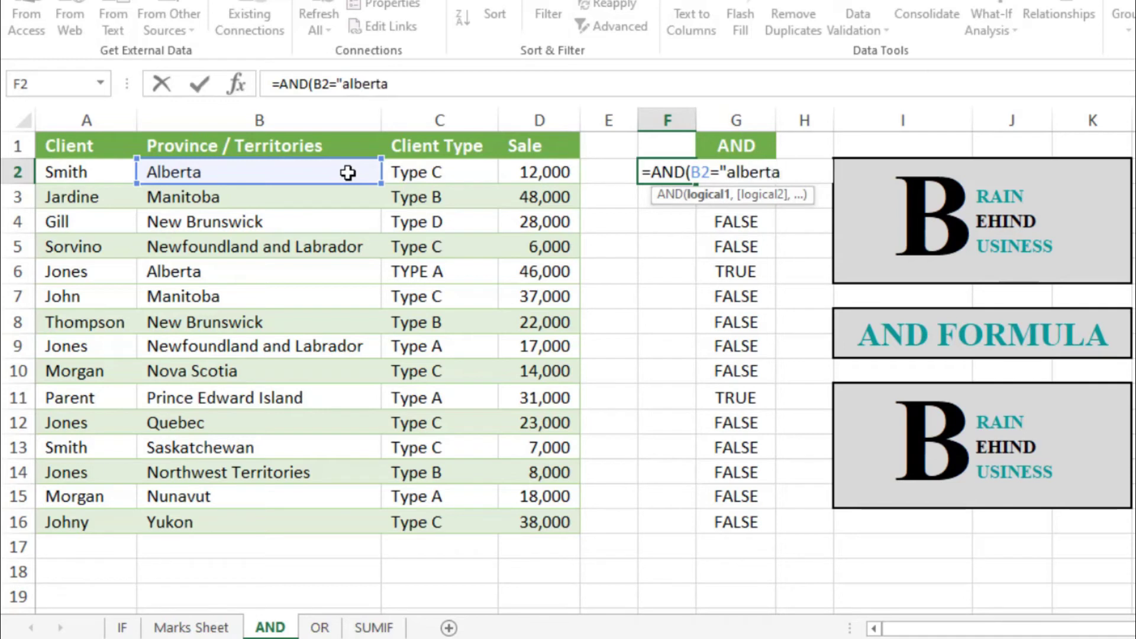
{"action": "type", "text": "\","}
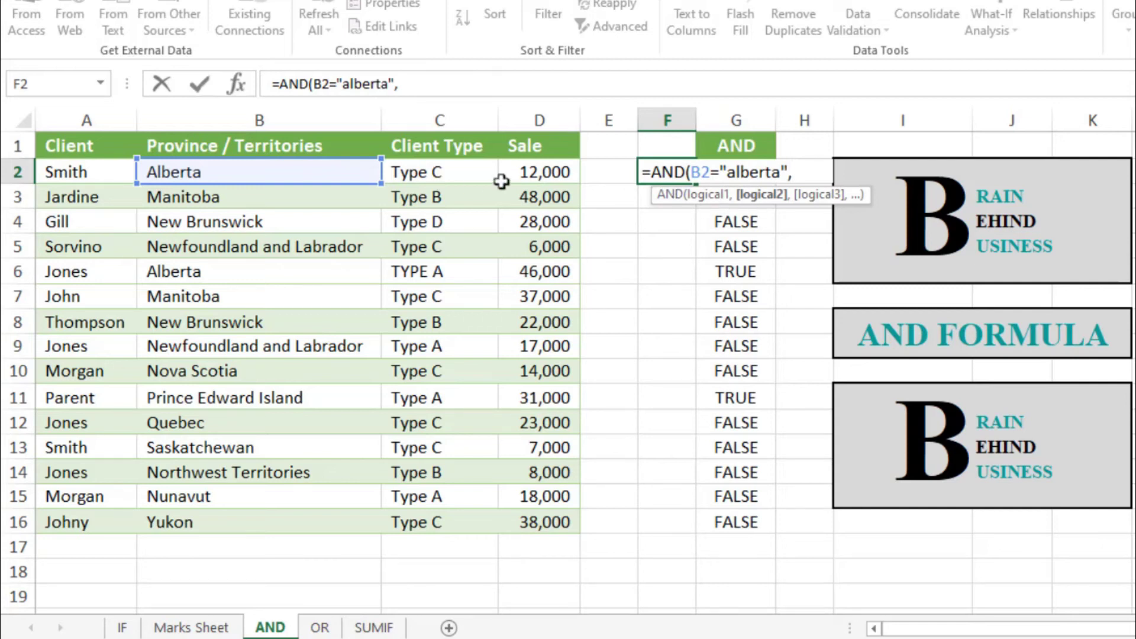
{"action": "left_click", "coordinate": [459, 175]}
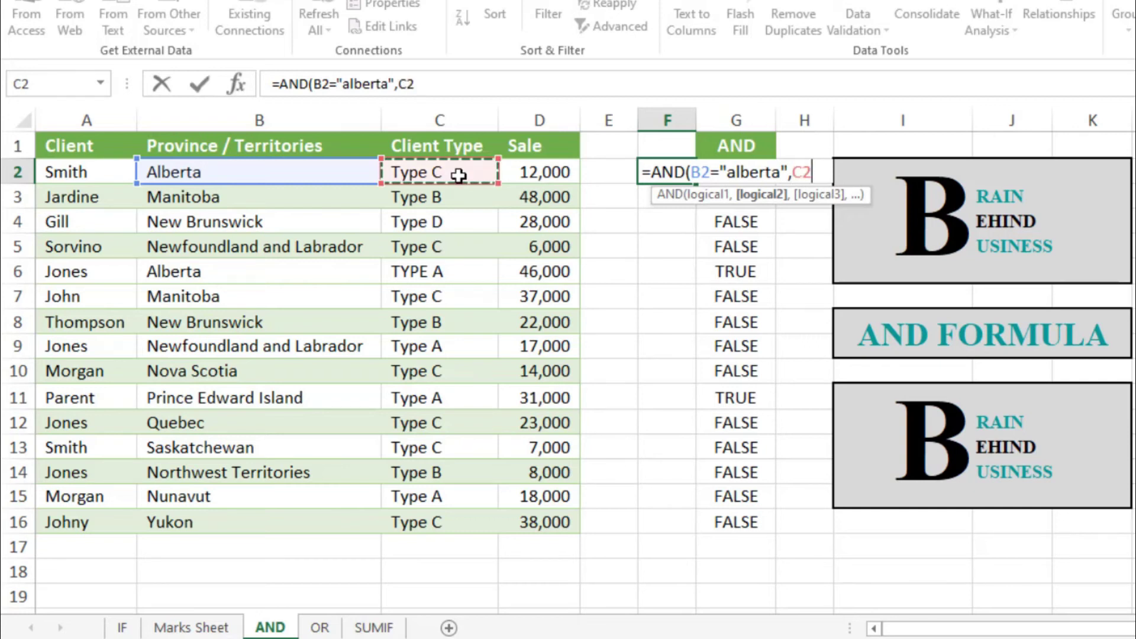
{"action": "type", "text": "="}
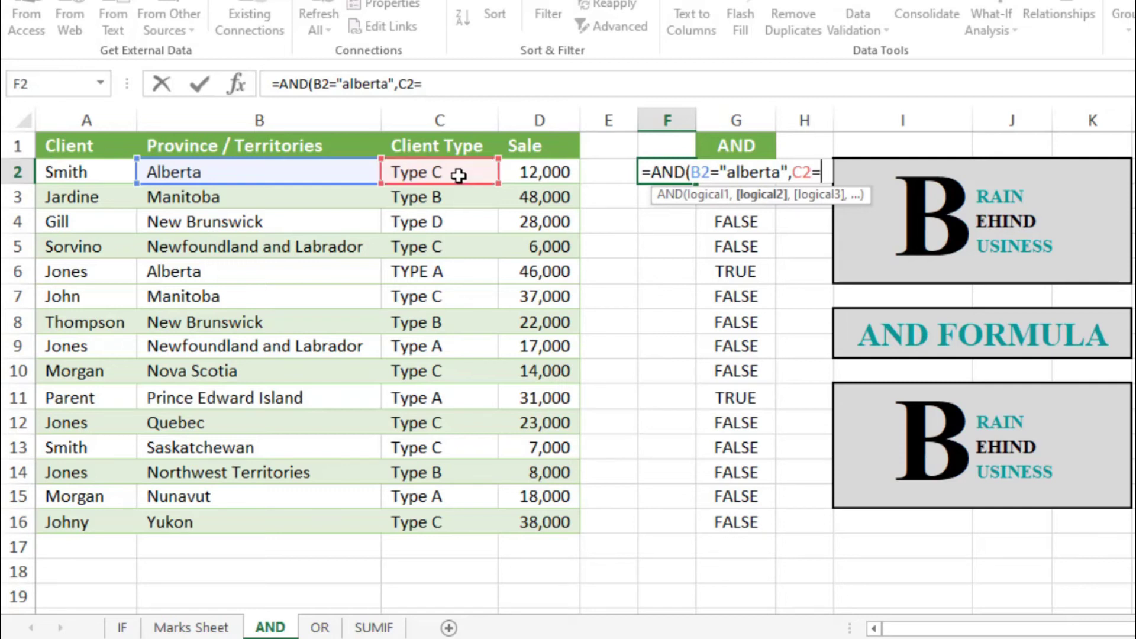
{"action": "type", "text": "\""}
{"action": "type", "text": "typ"}
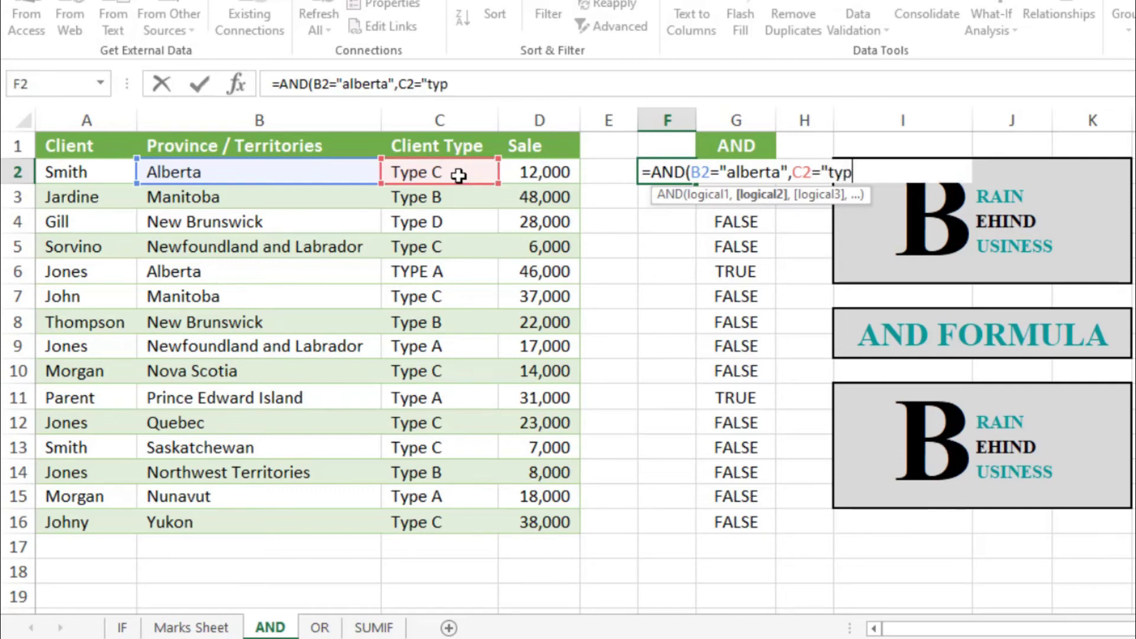
{"action": "type", "text": "e a\""}
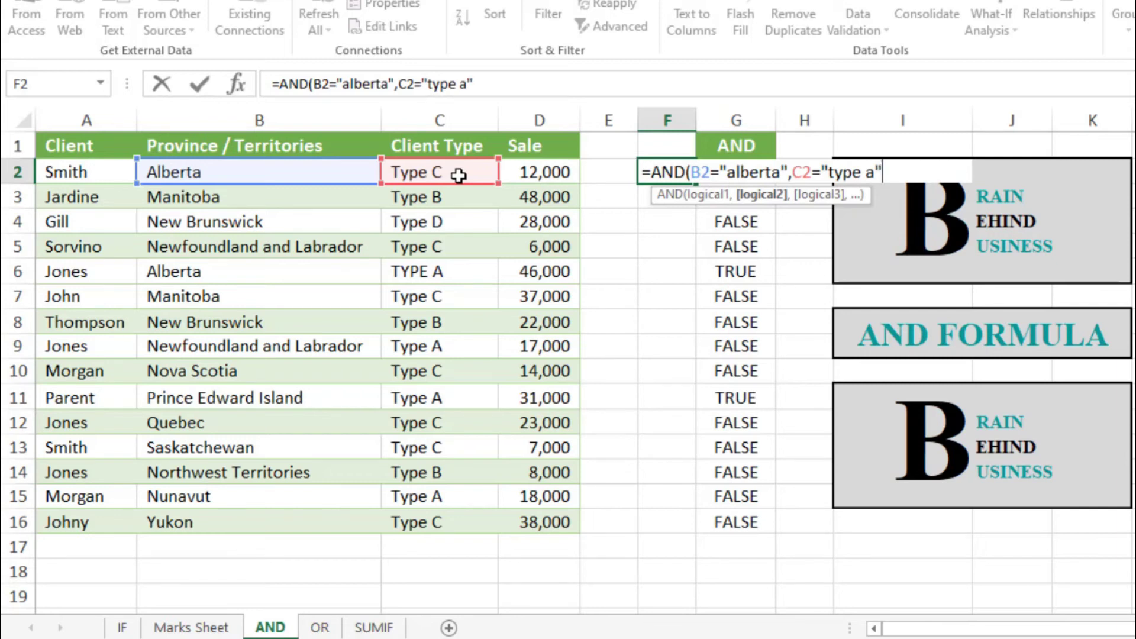
{"action": "type", "text": ","}
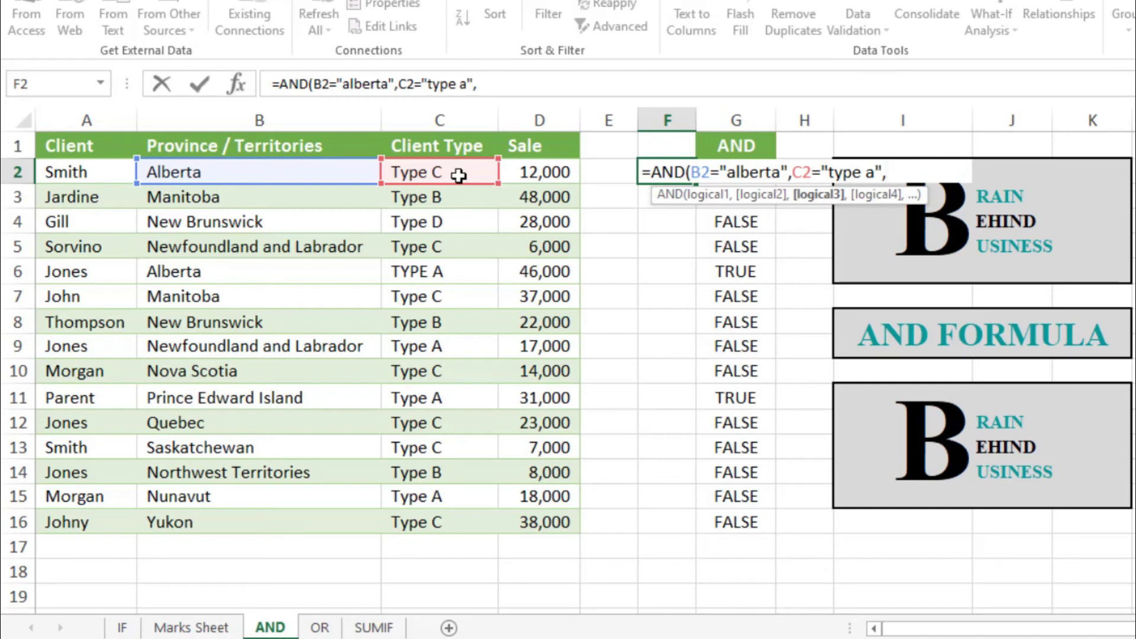
Step: Add D2>20000 as the third condition, commit the formula, and reselect F2
{"action": "left_click", "coordinate": [514, 171]}
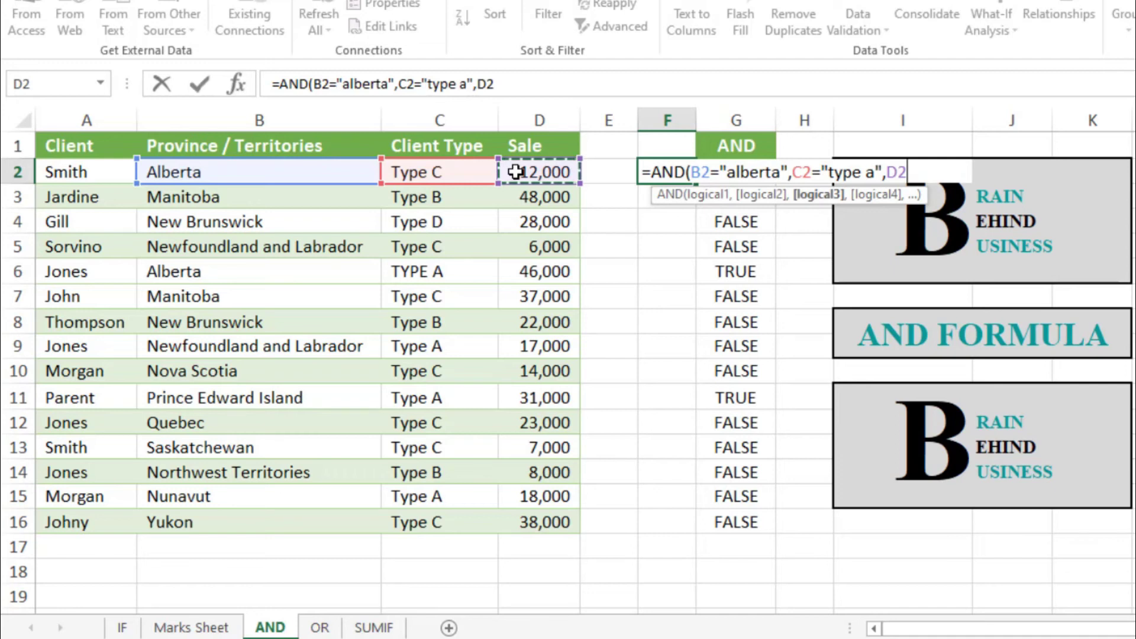
{"action": "type", "text": ">"}
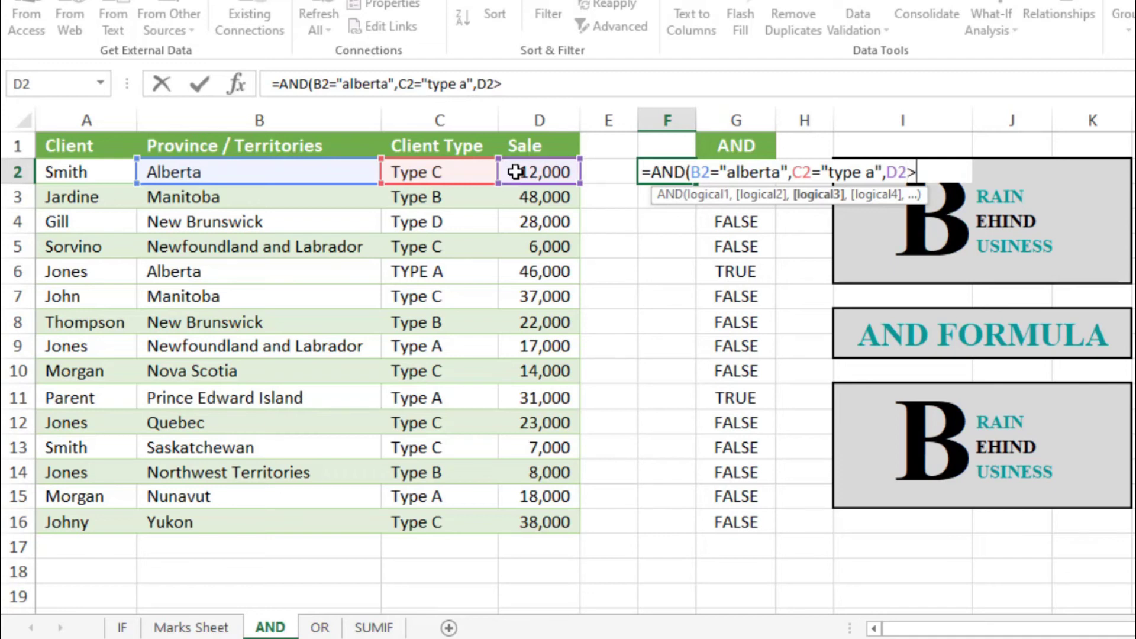
{"action": "type", "text": "20000"}
{"action": "key", "text": "Return"}
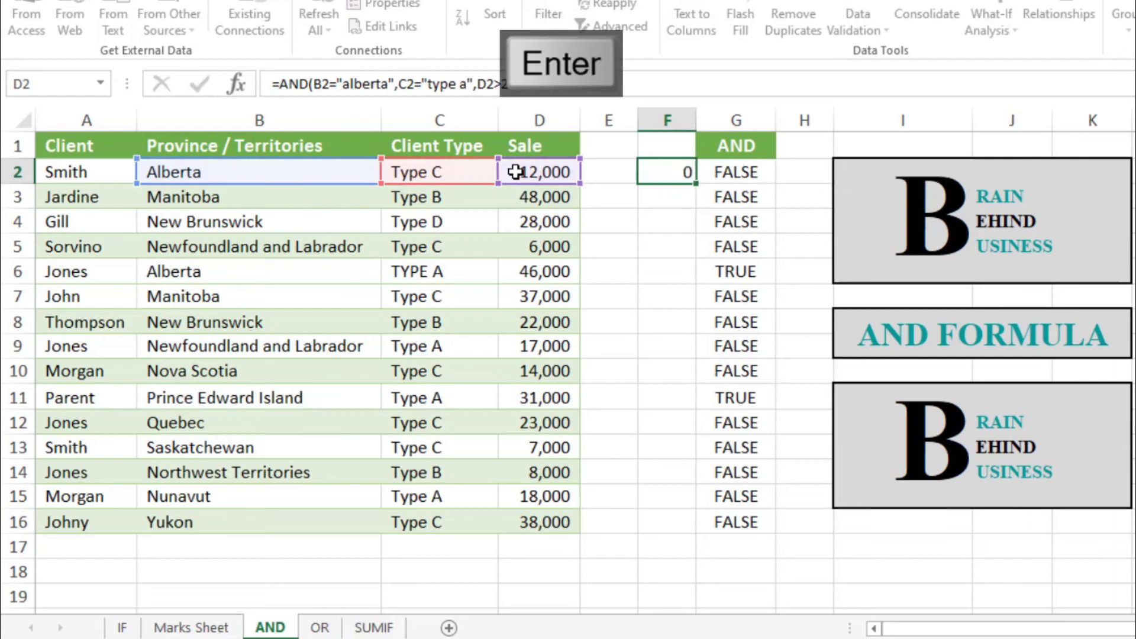
{"action": "left_click", "coordinate": [659, 172]}
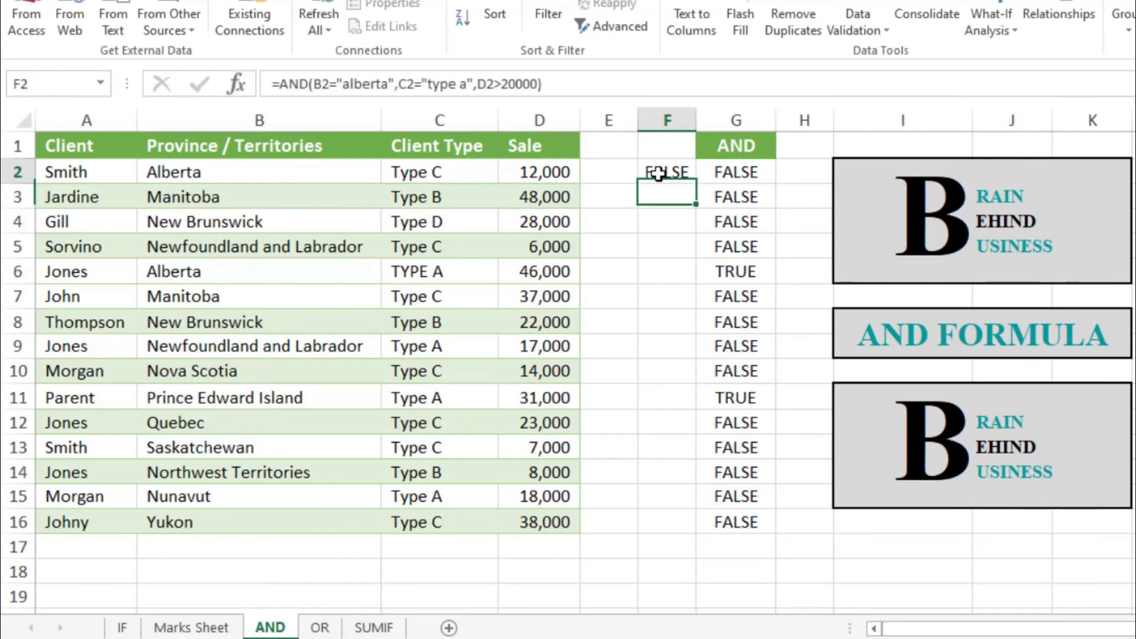
Step: Fill the formula down to F16 and verify row 6 (Alberta, TYPE A, 46,000) returns TRUE
{"action": "left_click_drag", "start_coordinate": [695, 183], "coordinate": [695, 528]}
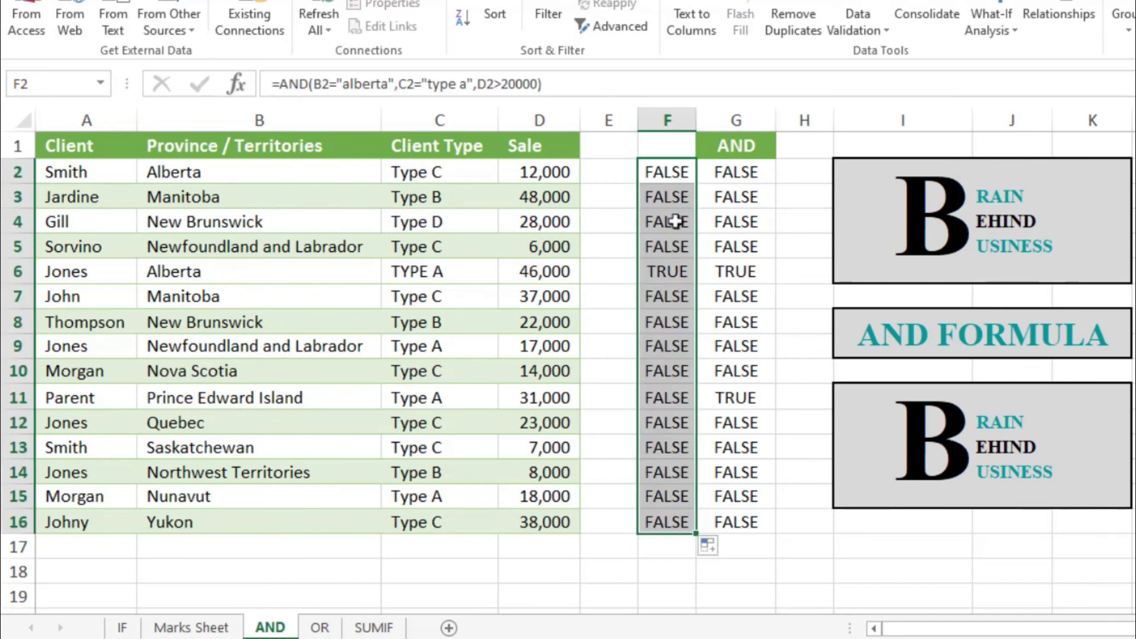
{"action": "left_click", "coordinate": [653, 273]}
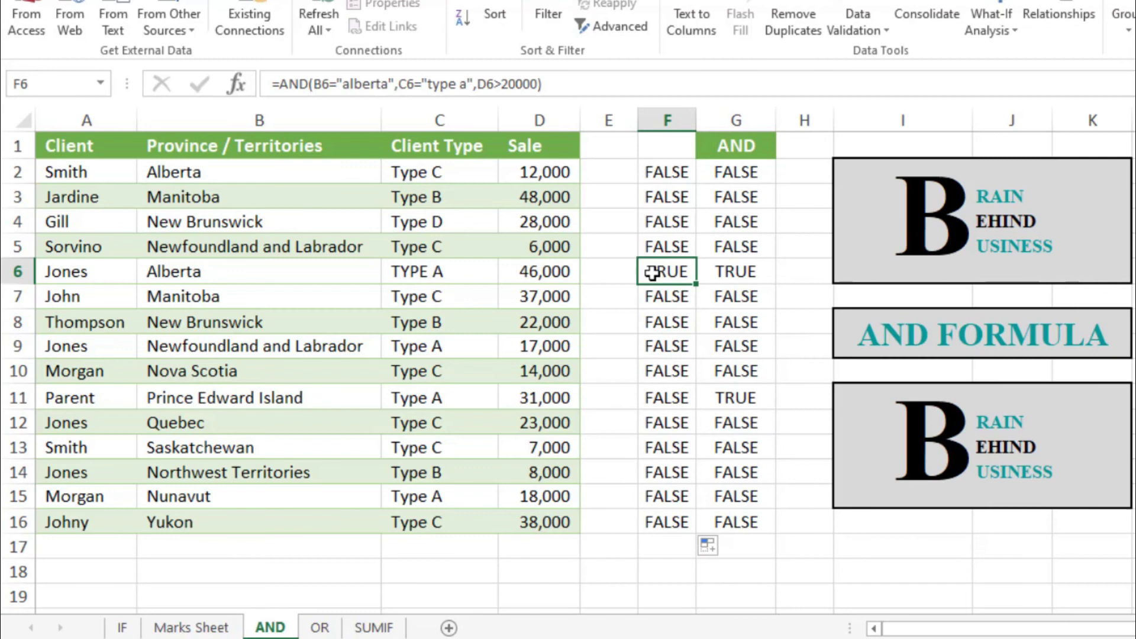
{"action": "left_click", "coordinate": [353, 274]}
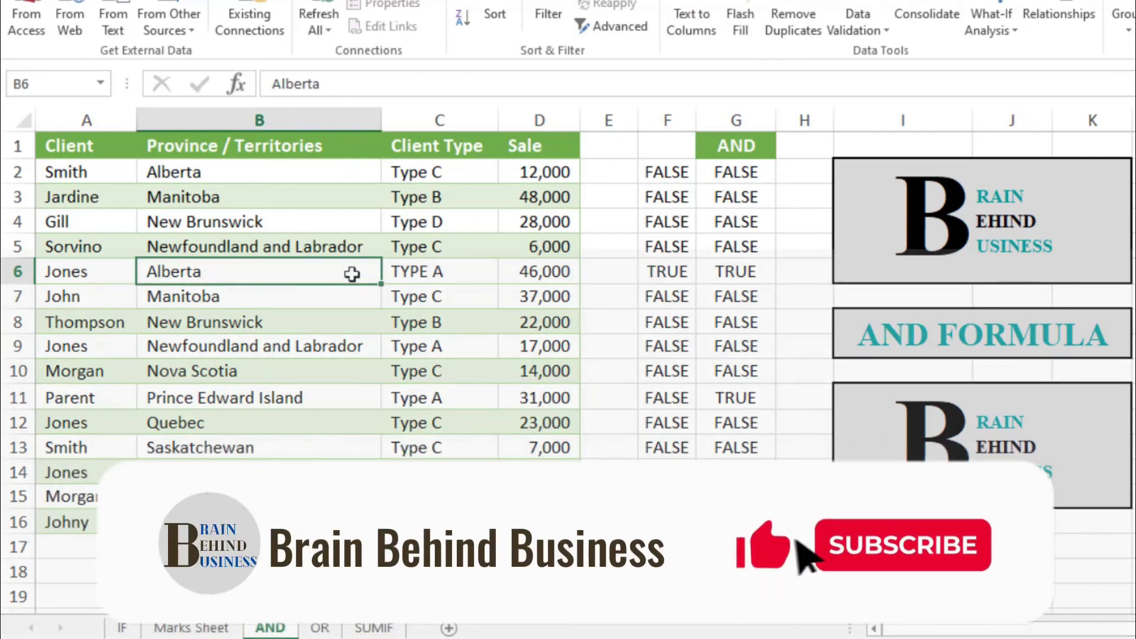
{"action": "left_click", "coordinate": [456, 271]}
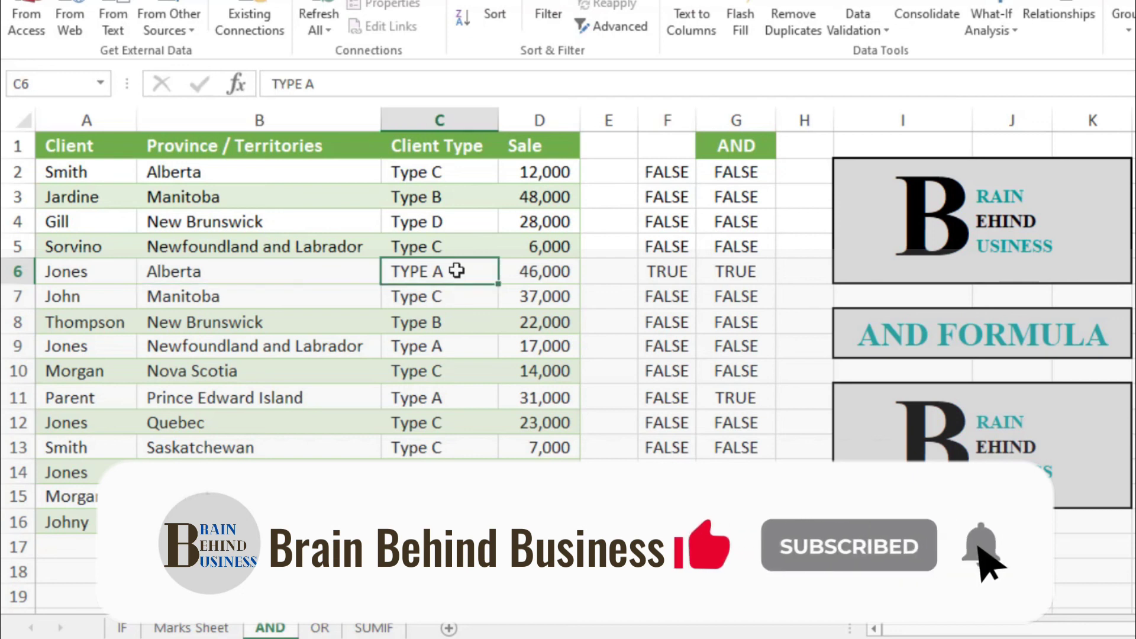
{"action": "left_click", "coordinate": [518, 272]}
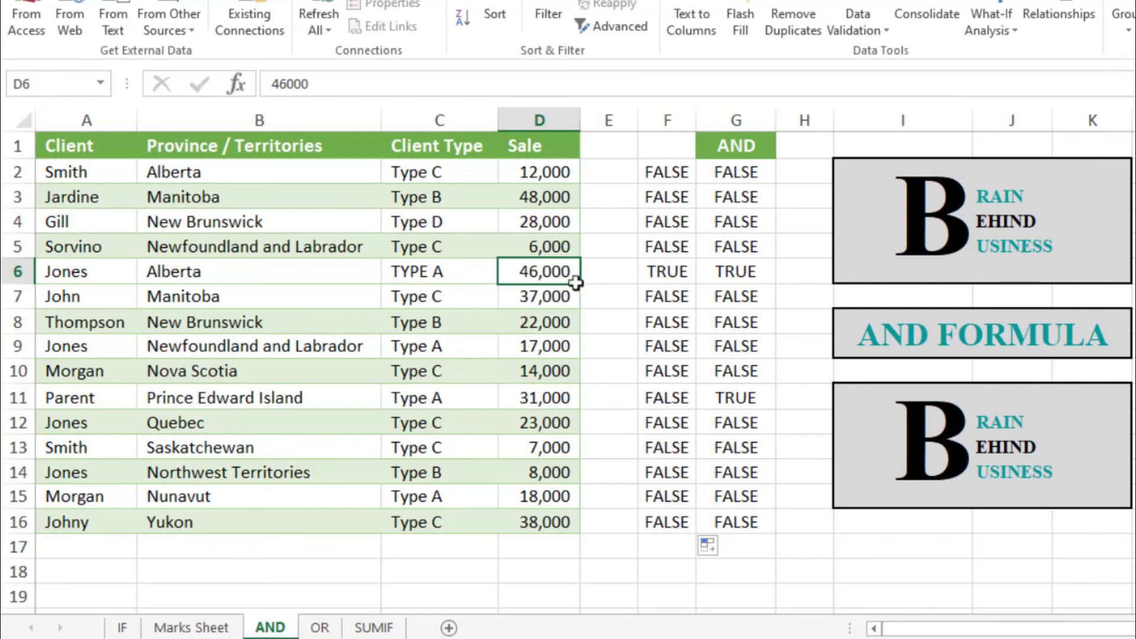
{"action": "left_click", "coordinate": [849, 334]}
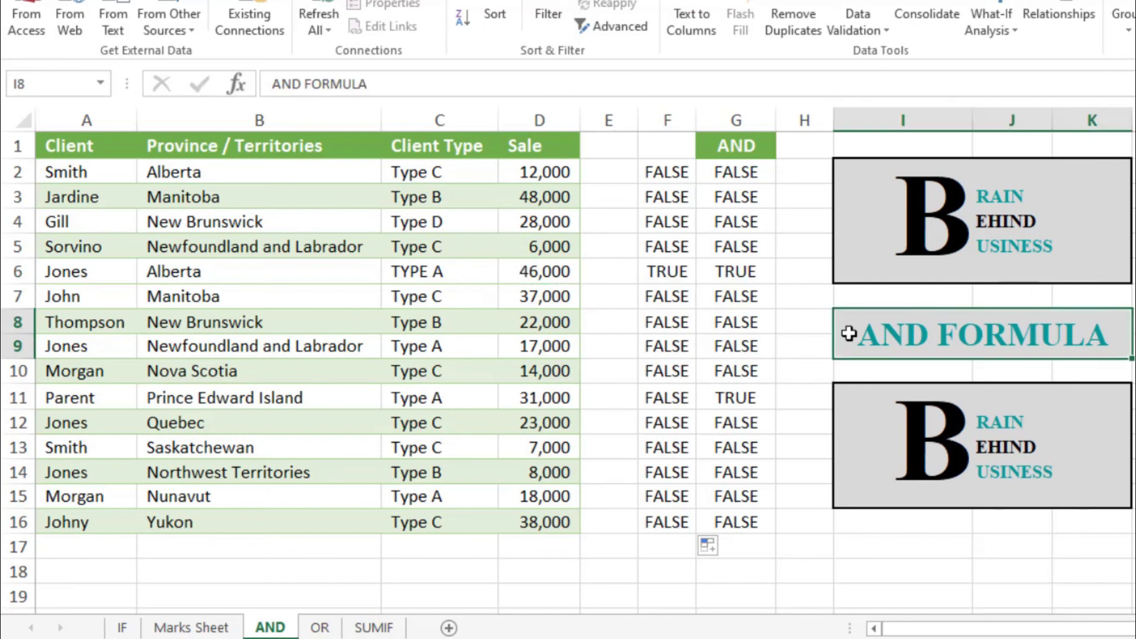